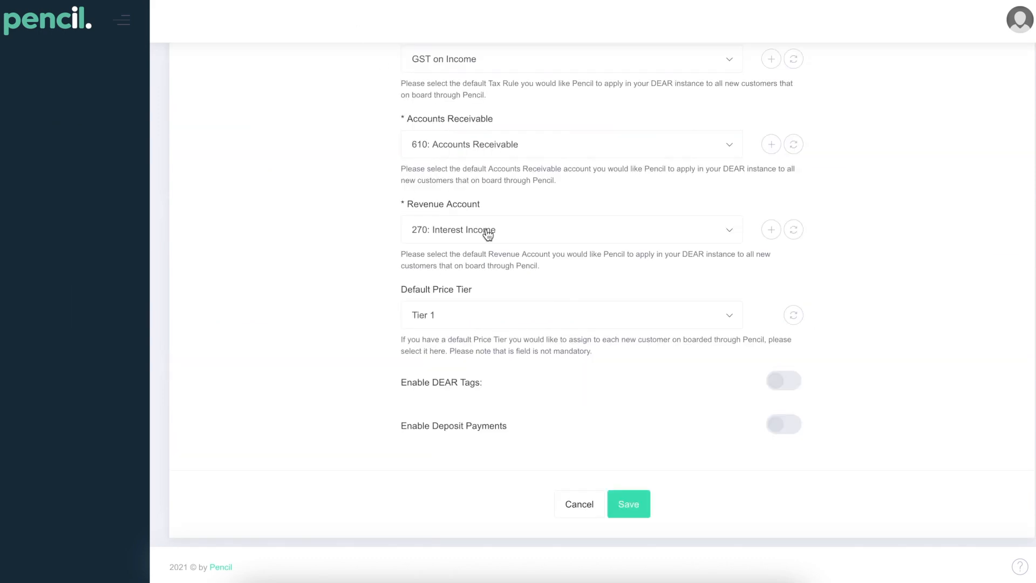
- Turn on Enable Deposit Payments in the Dear integration configuration and save it
scroll(485, 231, "up", 10)
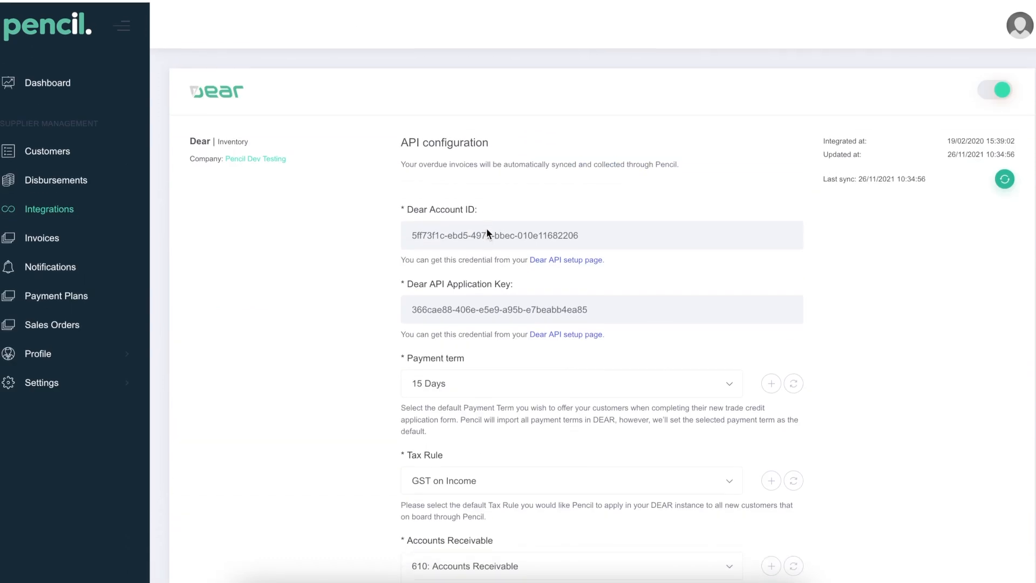
scroll(557, 266, "down", 8)
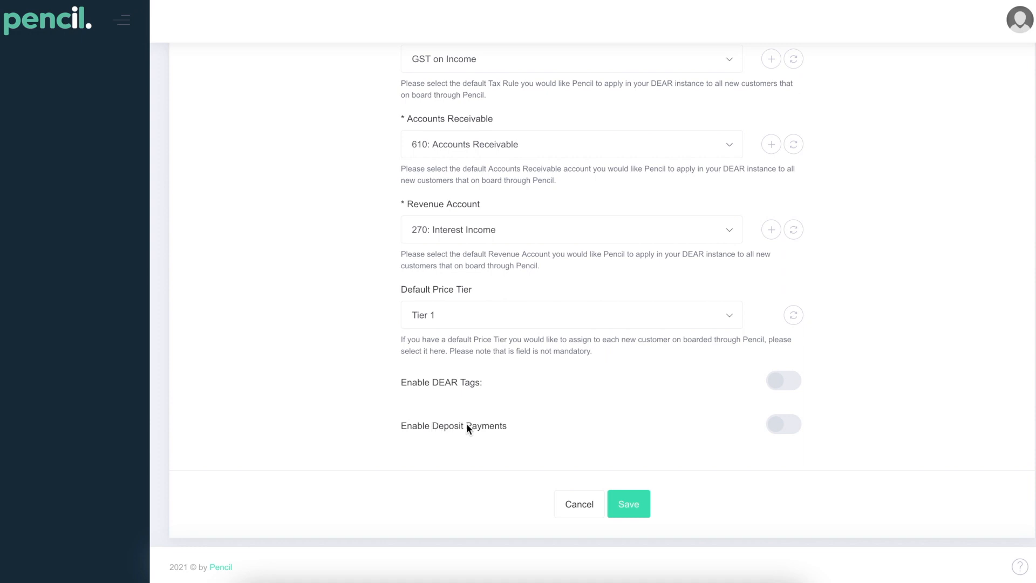
left_click(781, 434)
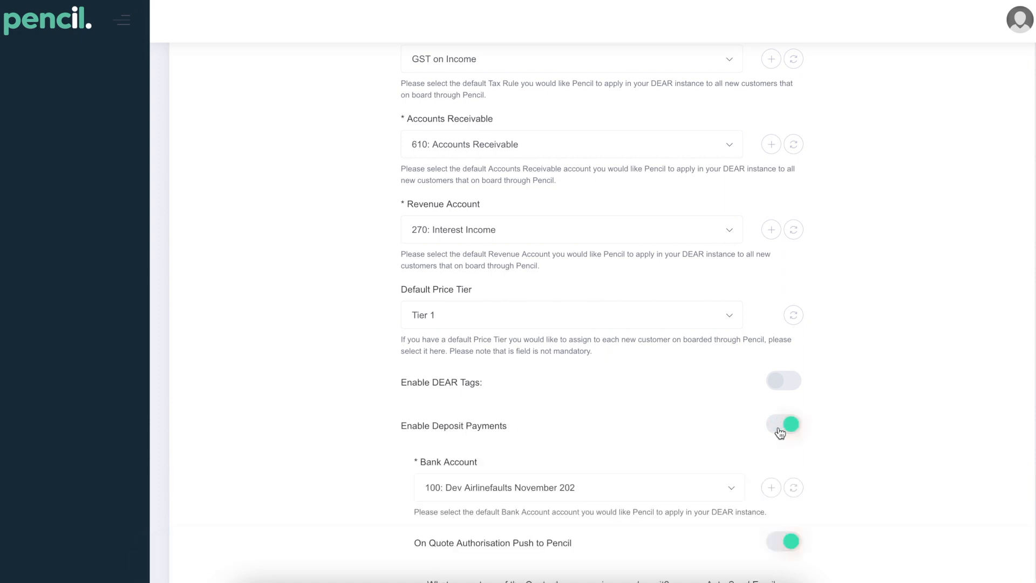
scroll(767, 432, "down", 4)
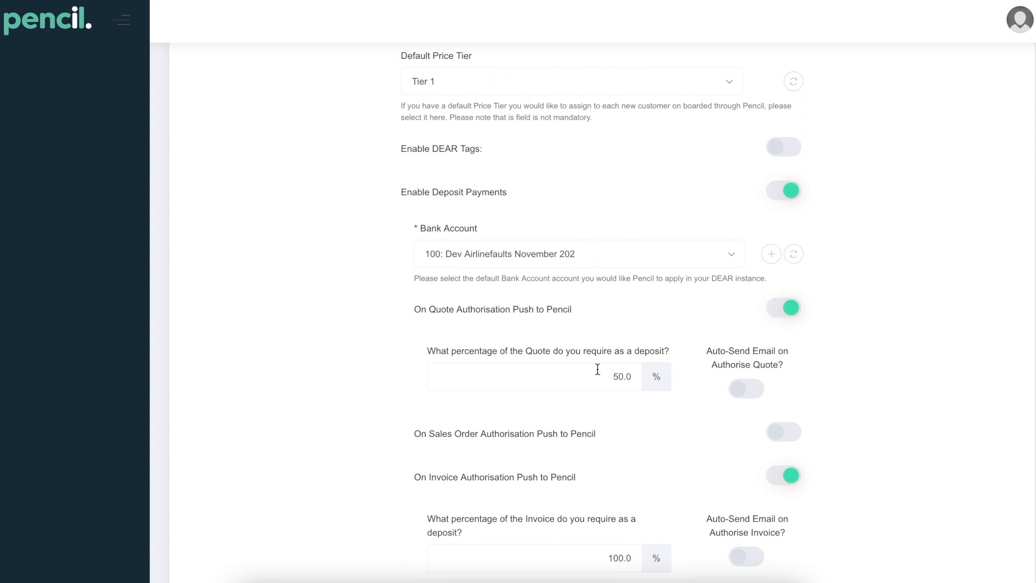
scroll(573, 366, "down", 2)
scroll(554, 384, "down", 1)
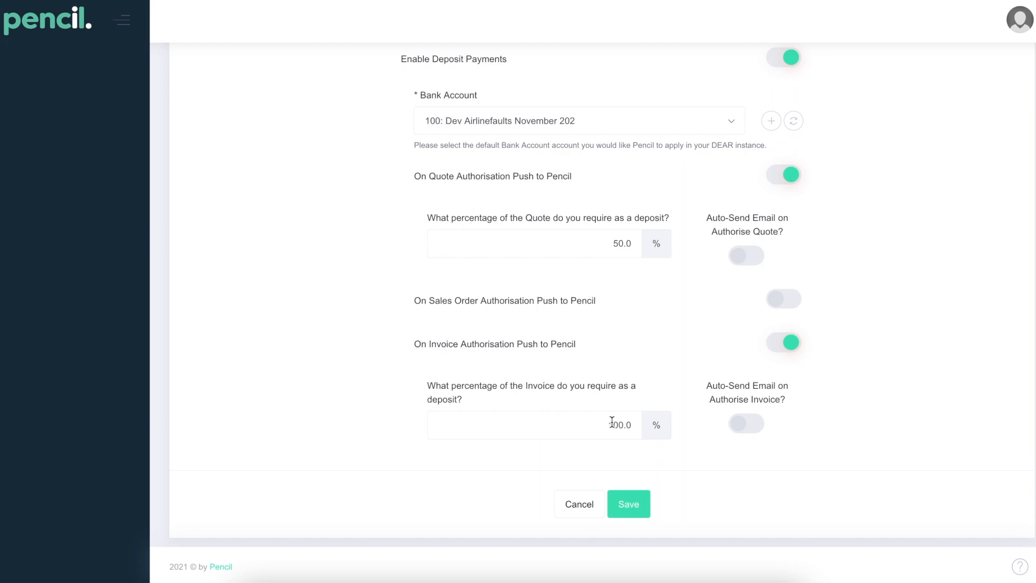
left_click(635, 512)
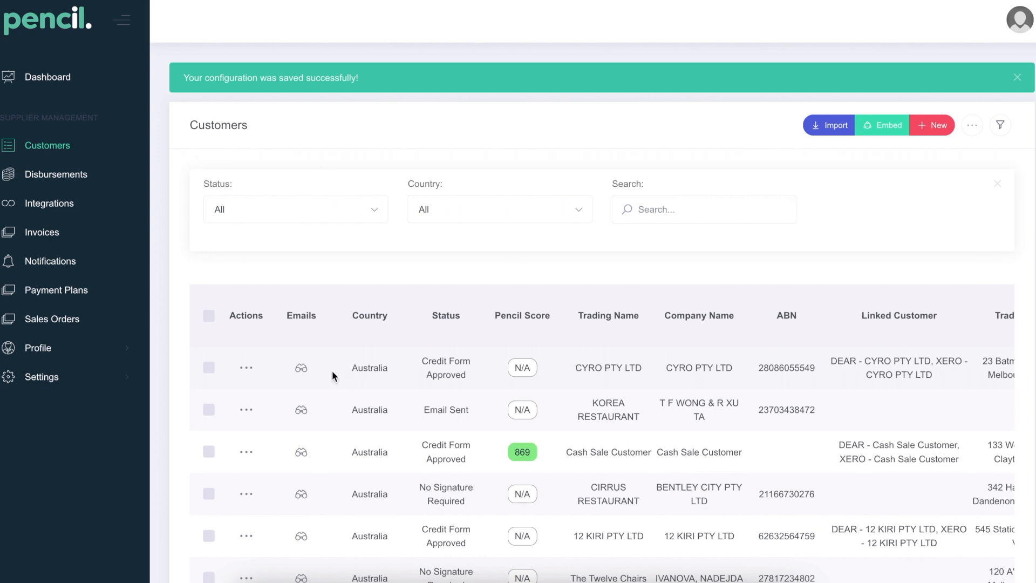
- In CYRO PTY LTD's customer settings, set the quote deposit percentage to 25 and close the settings
left_click(247, 368)
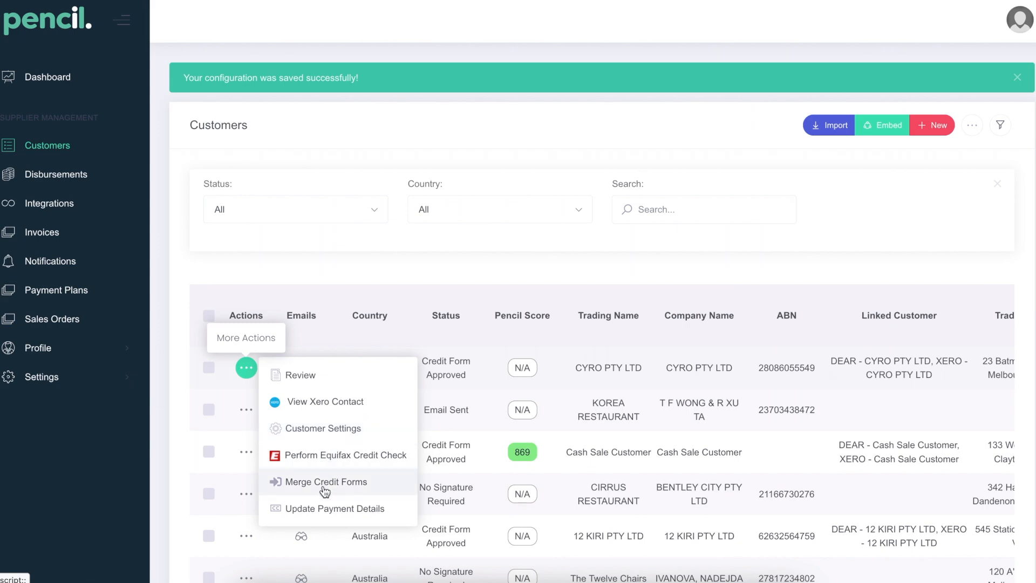
left_click(321, 429)
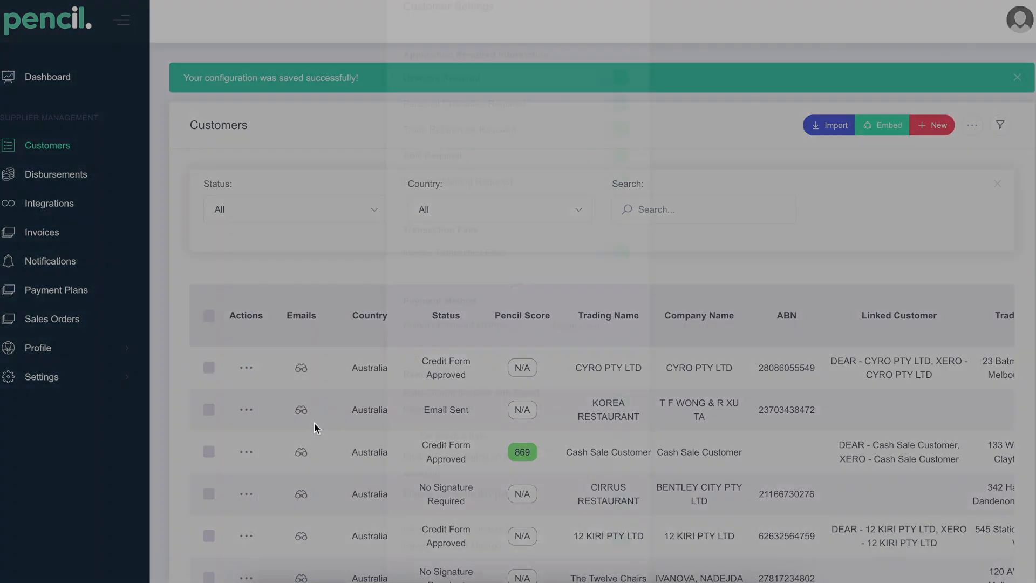
scroll(559, 436, "down", 2)
scroll(558, 436, "down", 9)
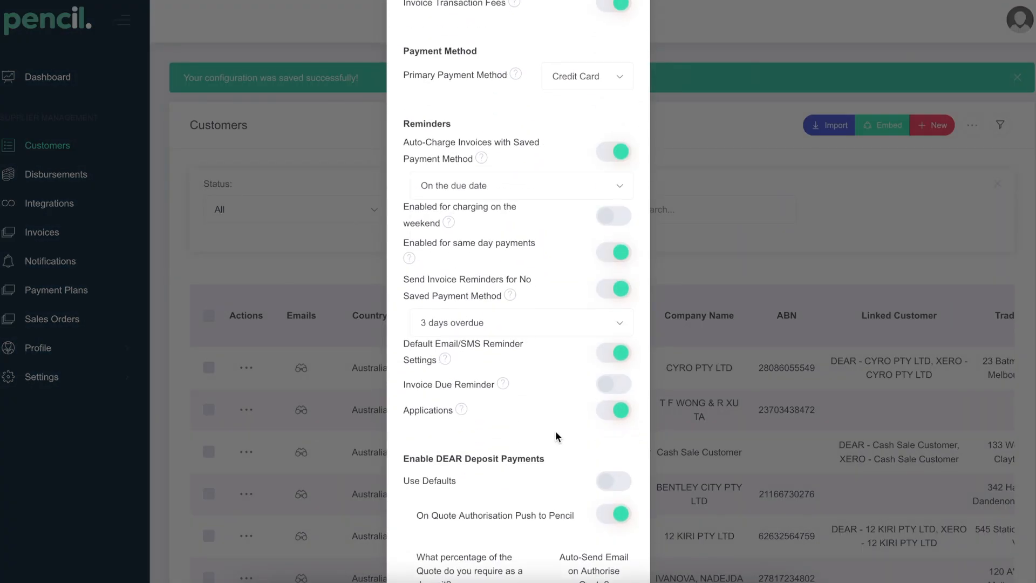
scroll(558, 436, "down", 1)
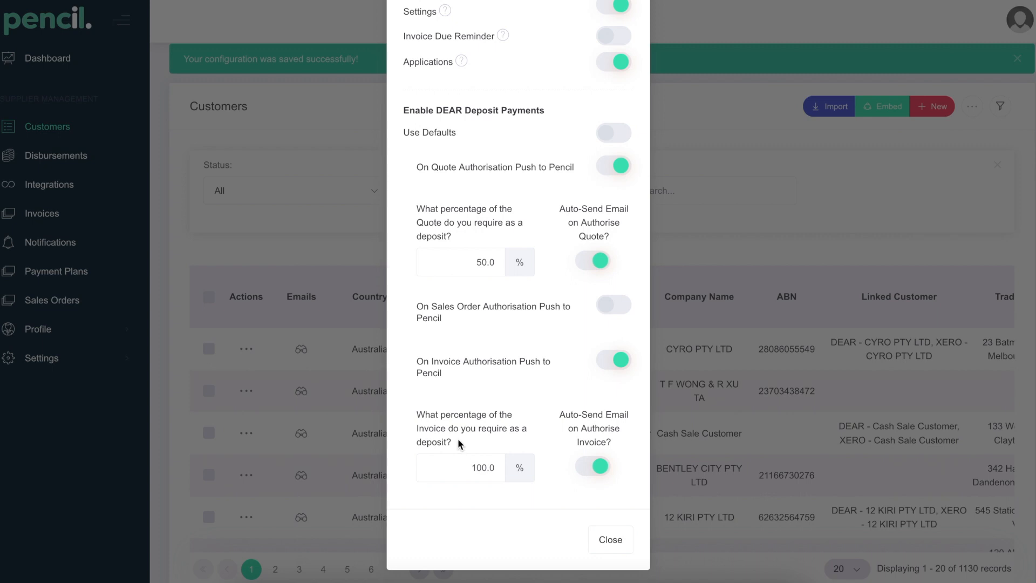
left_click(485, 261)
left_click(486, 261)
key("BackSpace")
key("BackSpace")
key("BackSpace")
key("BackSpace")
type("25")
left_click(608, 541)
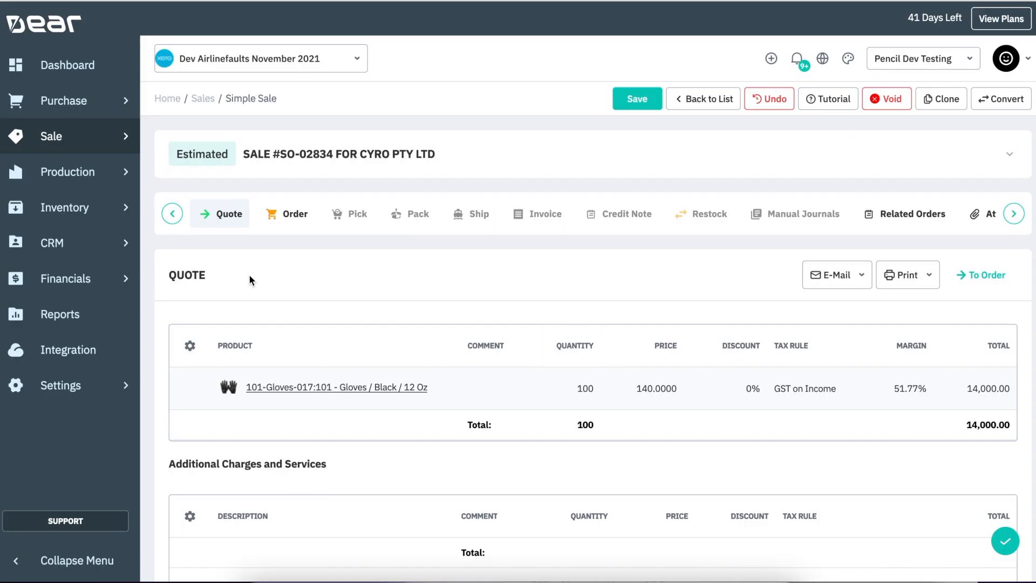
- Send the deposit payment request for DEAR-PSQ-SO-02834 to another email address, entering the recipient's e-mail
left_click_drag(360, 153, 431, 147)
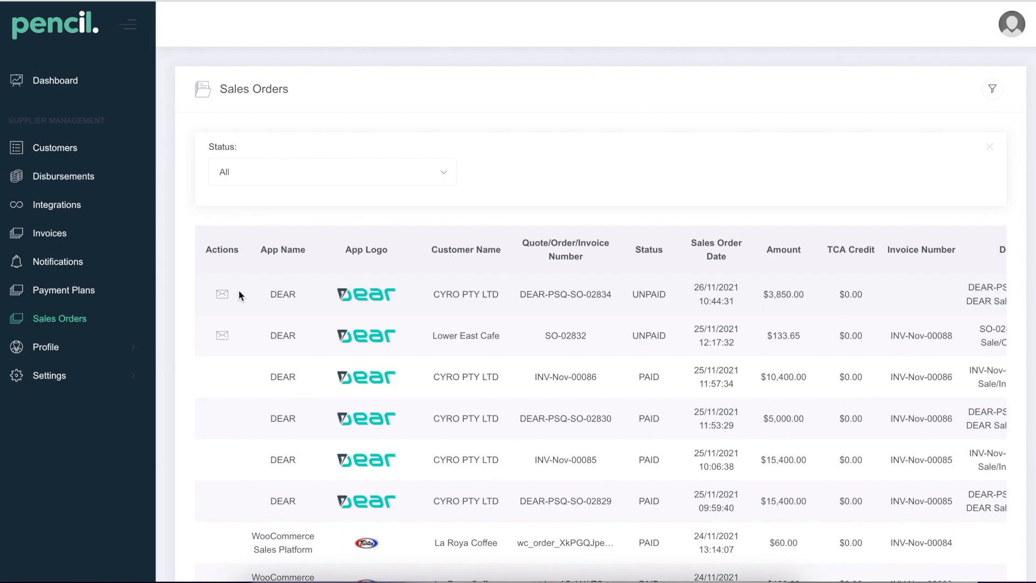
left_click(222, 295)
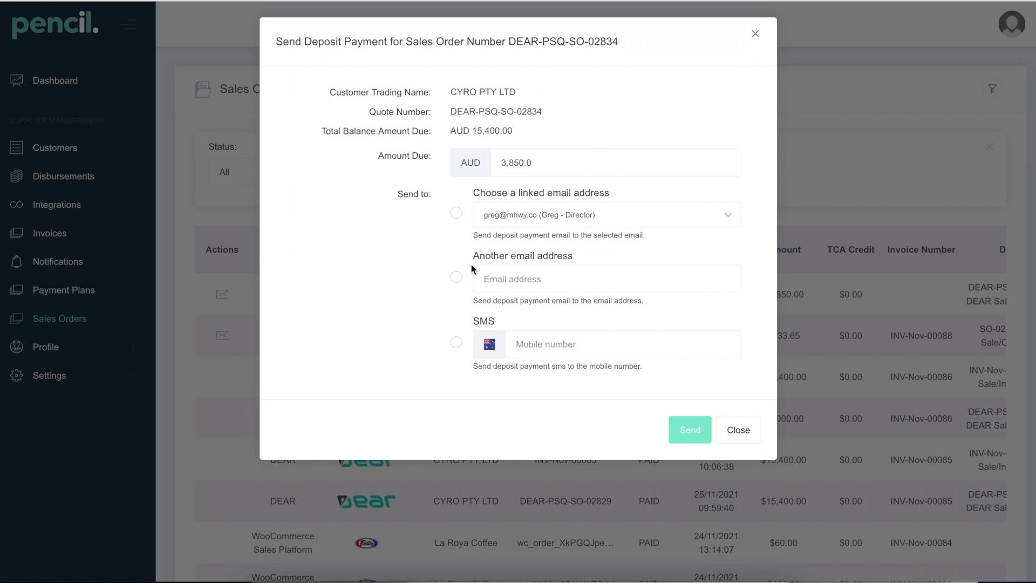
left_click(455, 276)
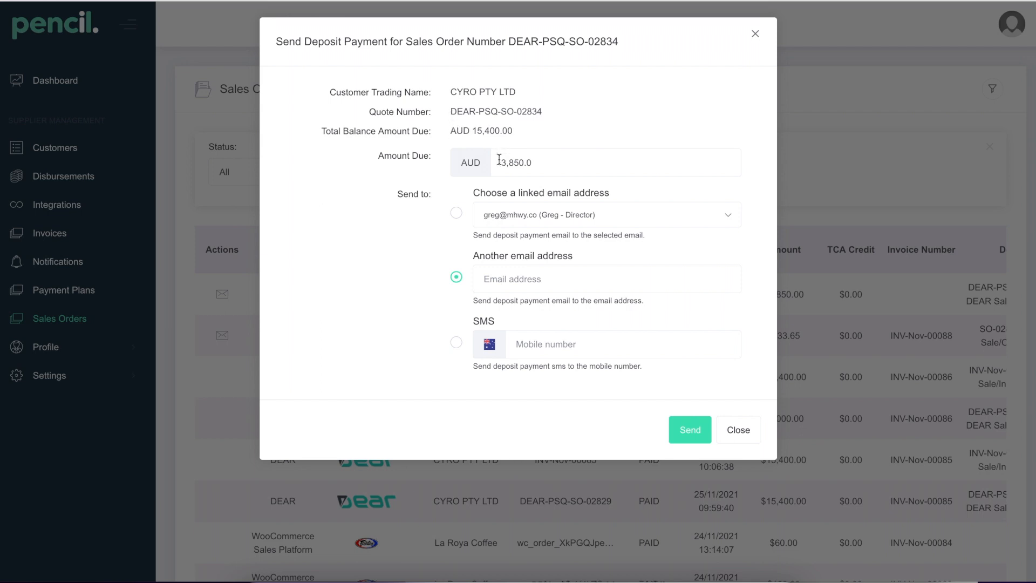
left_click(532, 276)
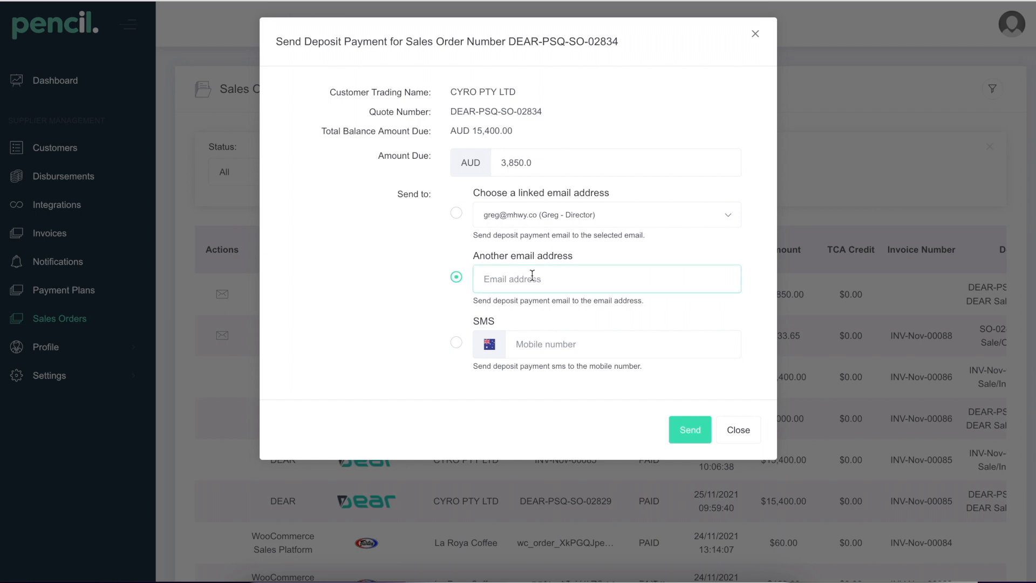
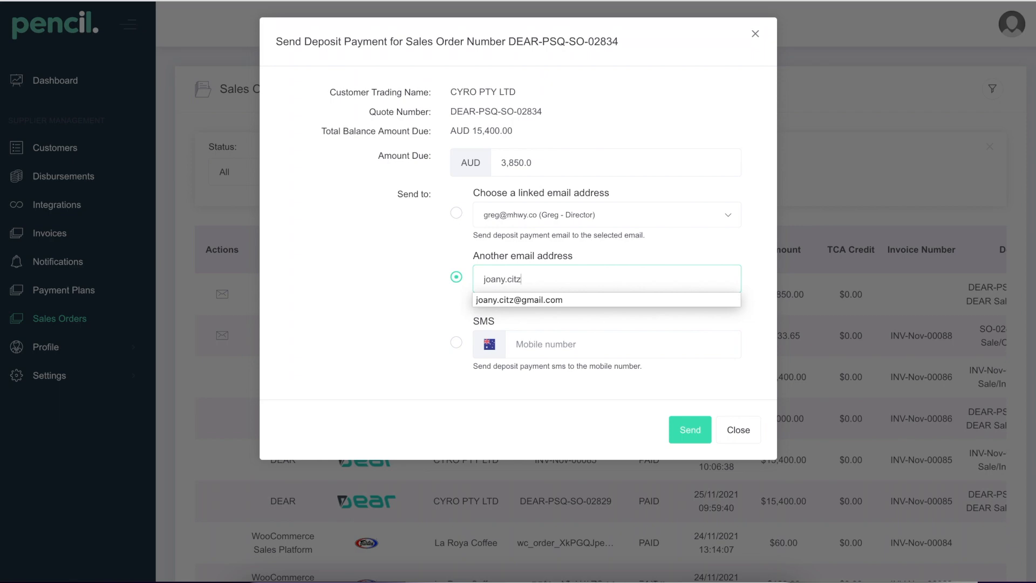
left_click(574, 300)
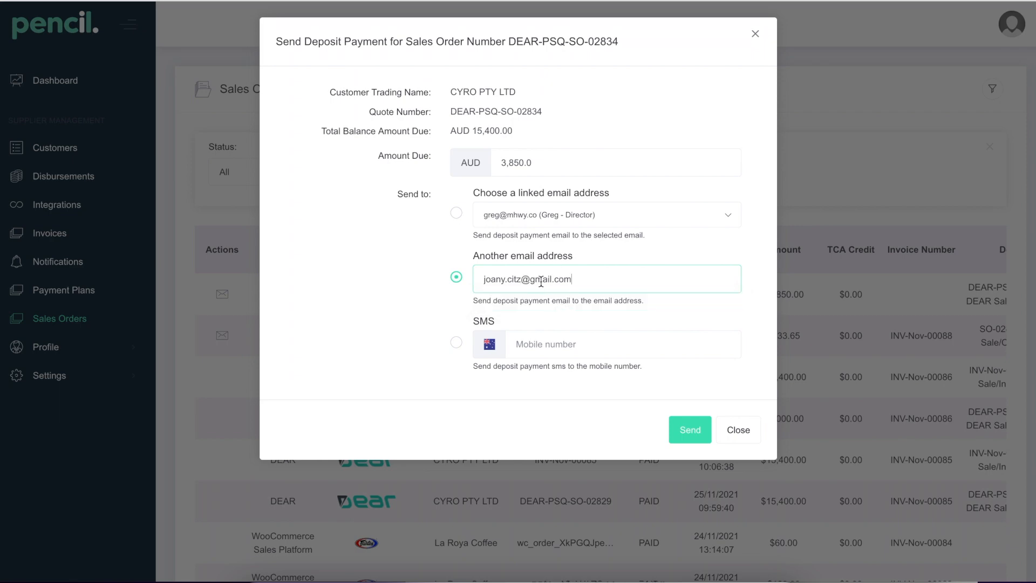
left_click(684, 430)
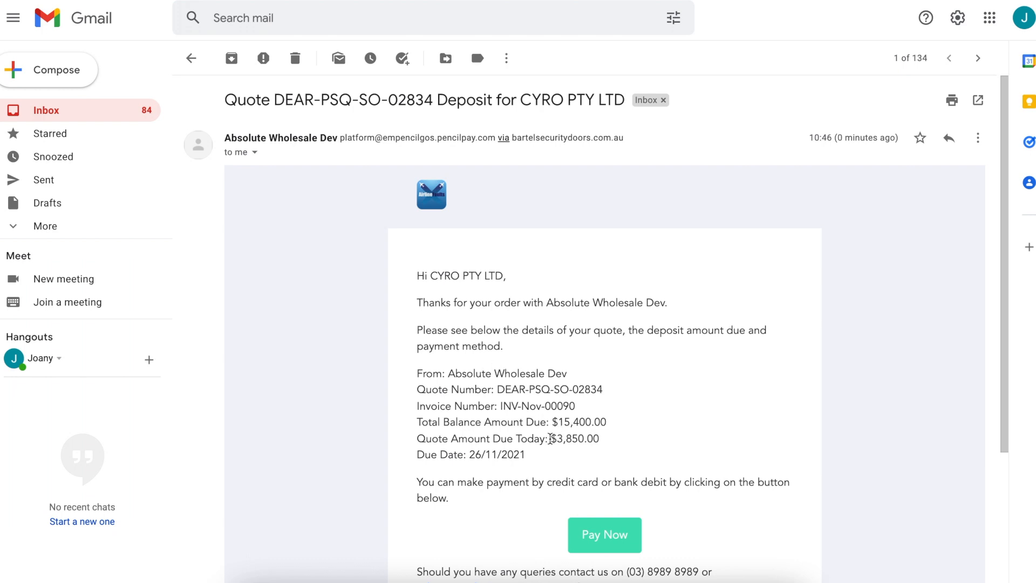
- In Gmail, open the quote deposit email's Pay Now link and pay the deposit with the saved credit card
scroll(487, 424, "down", 2)
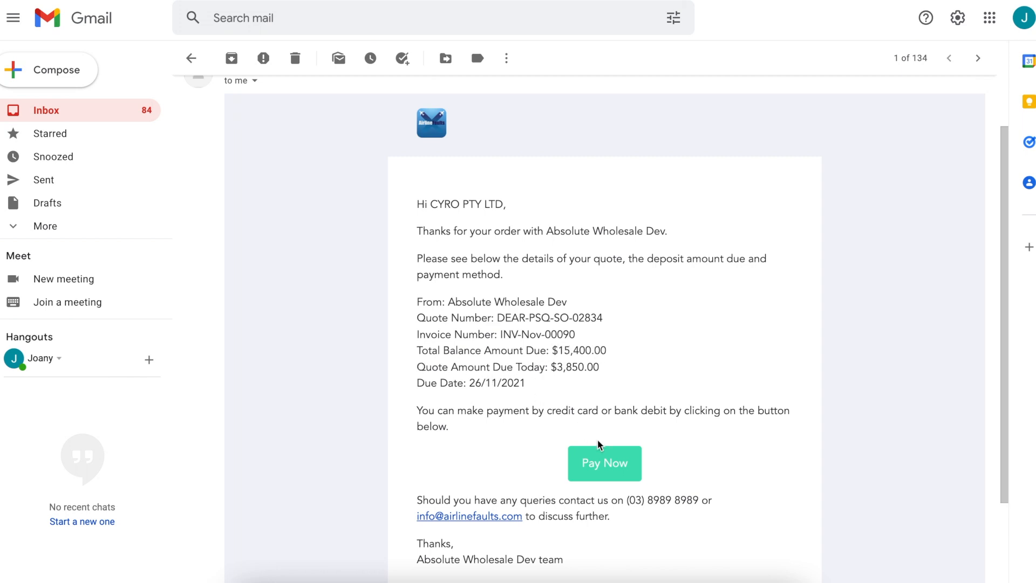
left_click(599, 463)
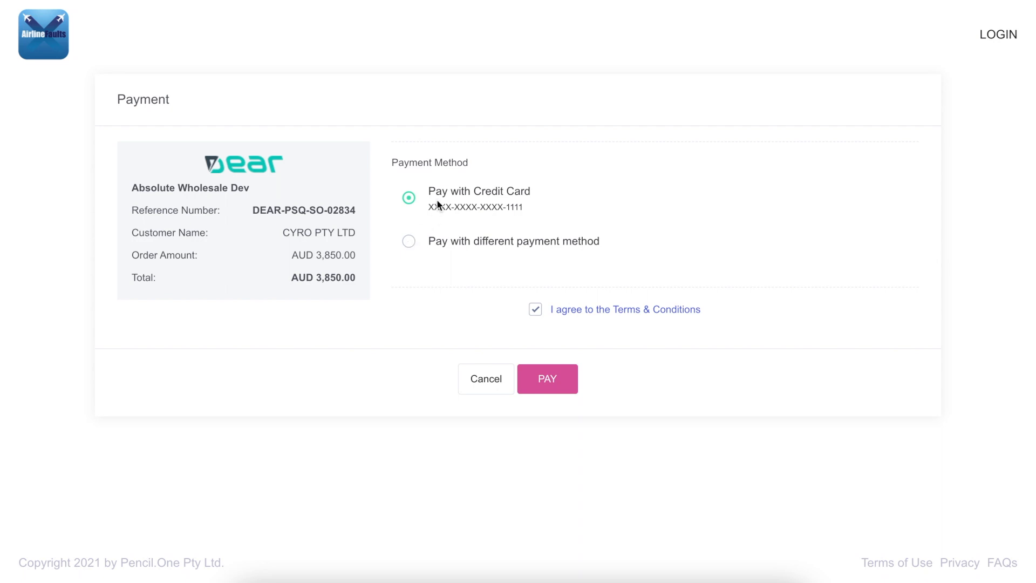
left_click(410, 243)
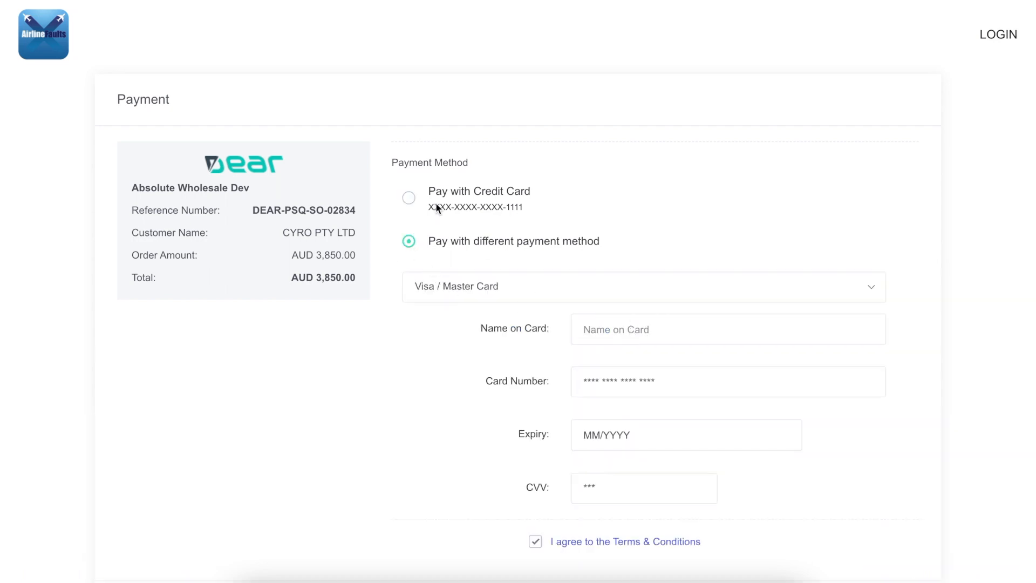
left_click(409, 198)
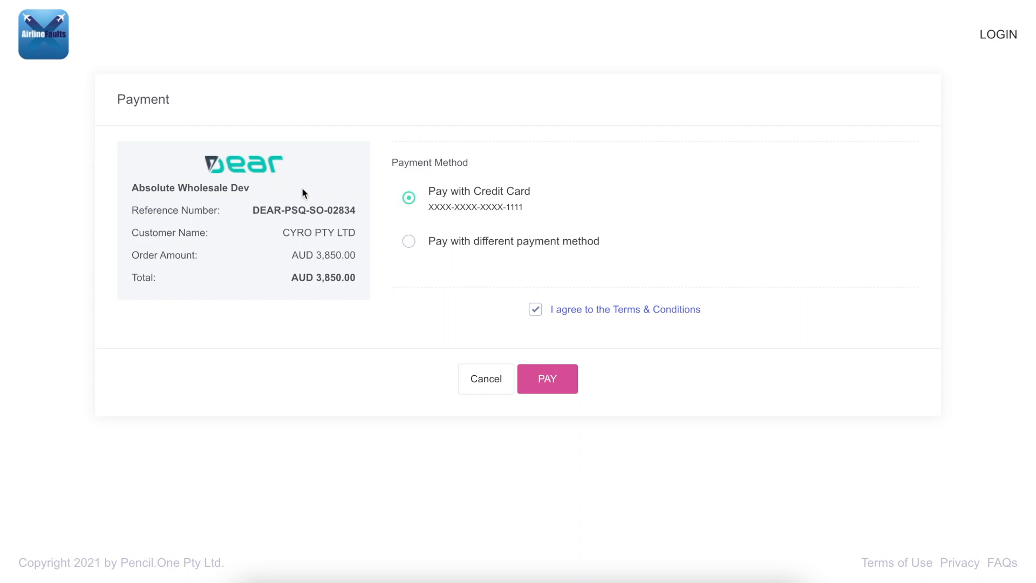
left_click(557, 387)
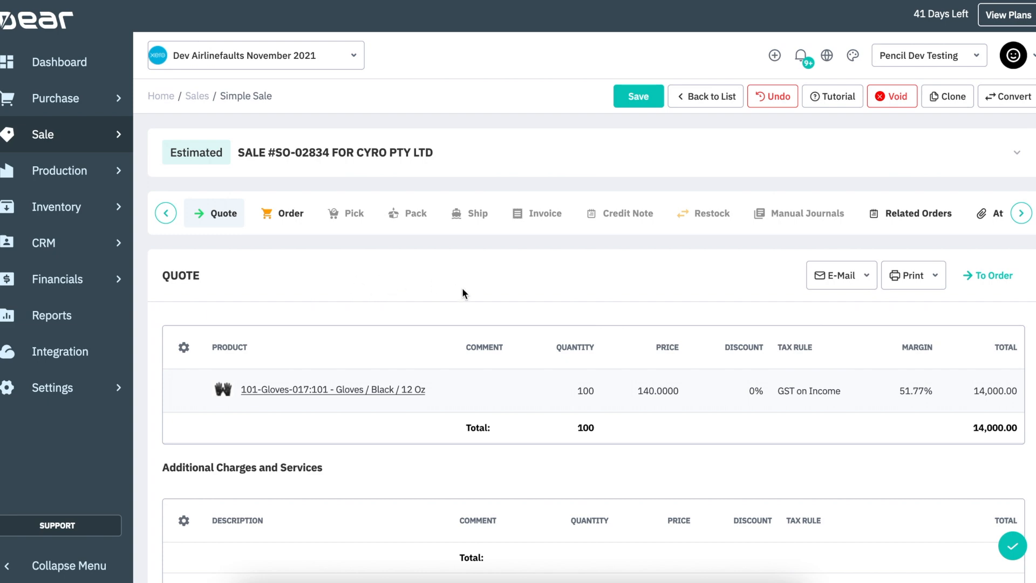
- Copy the quote lines into the sale's order in Dear and authorise the order
scroll(698, 393, "down", 3)
scroll(698, 386, "down", 3)
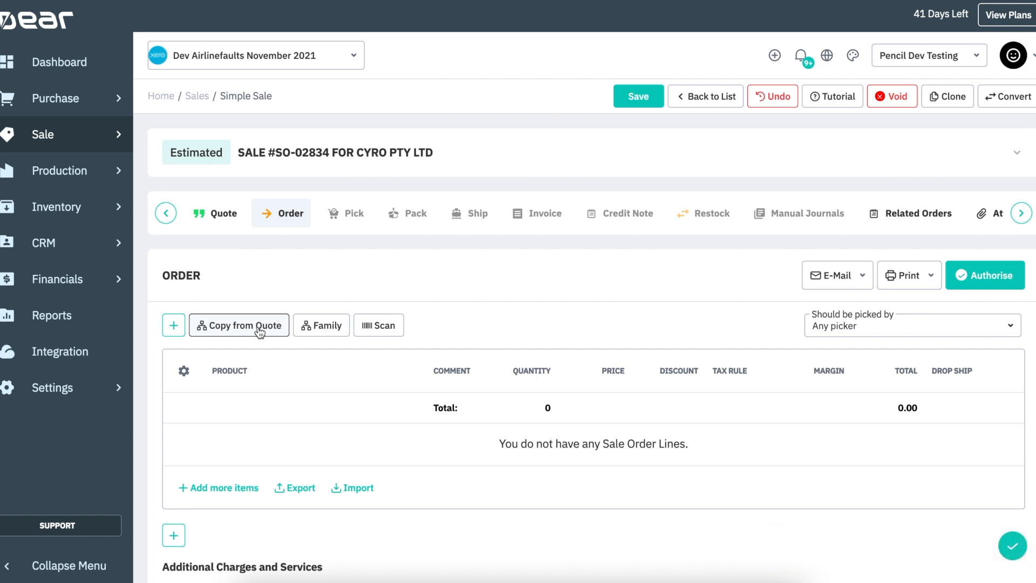
left_click(220, 330)
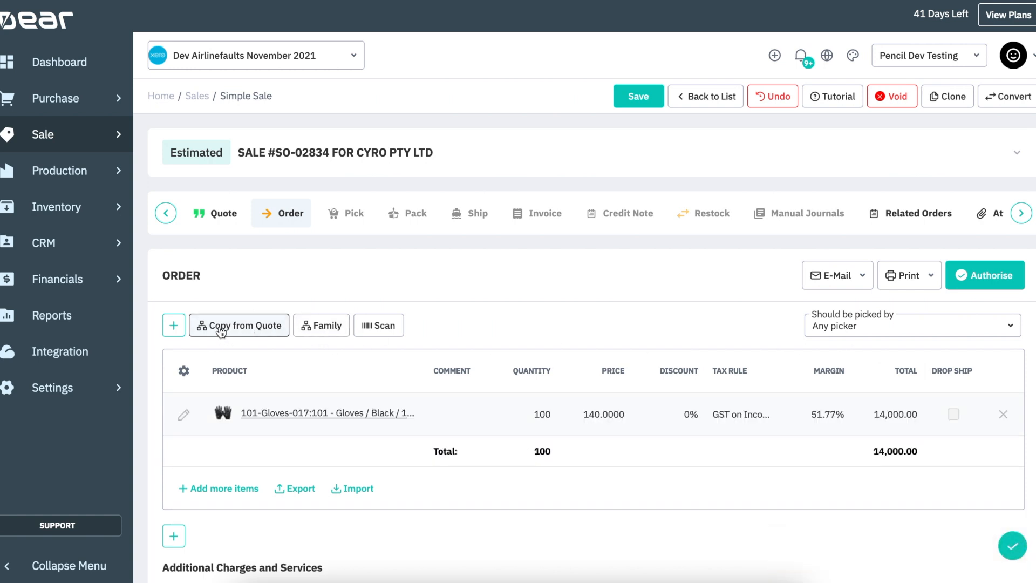
left_click(1012, 287)
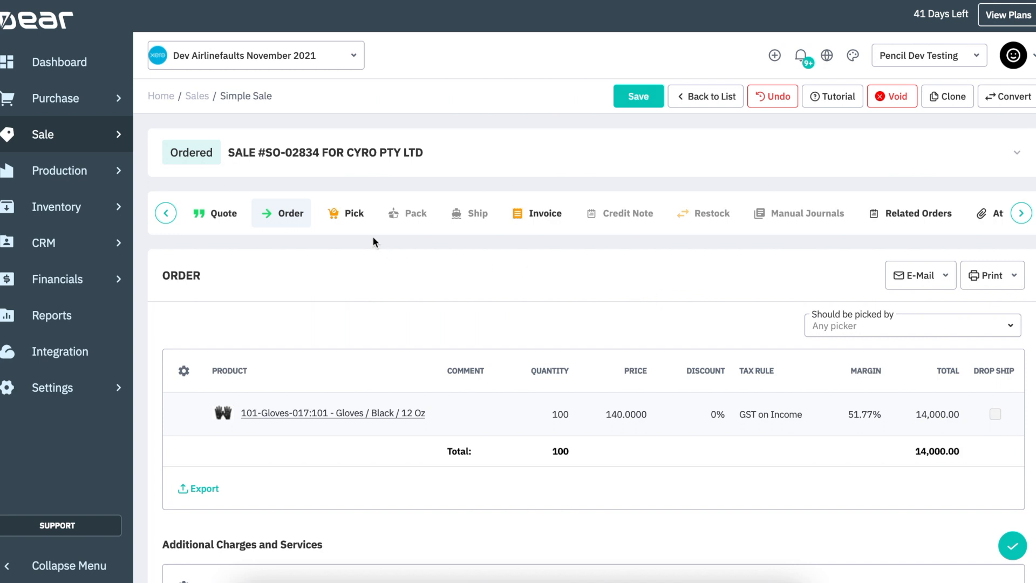
- Open the sale's invoice and authorise it
left_click(556, 214)
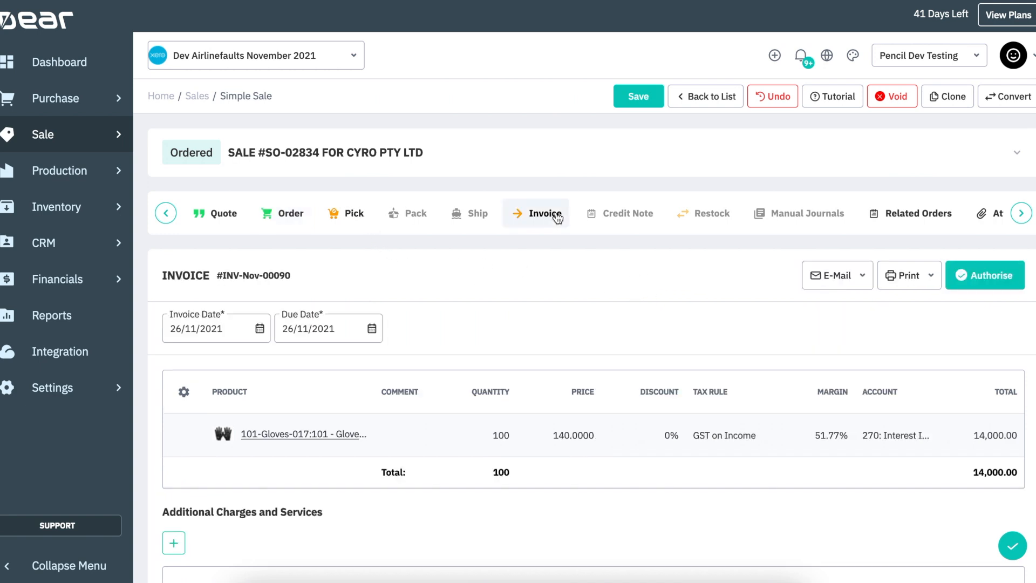
left_click(987, 278)
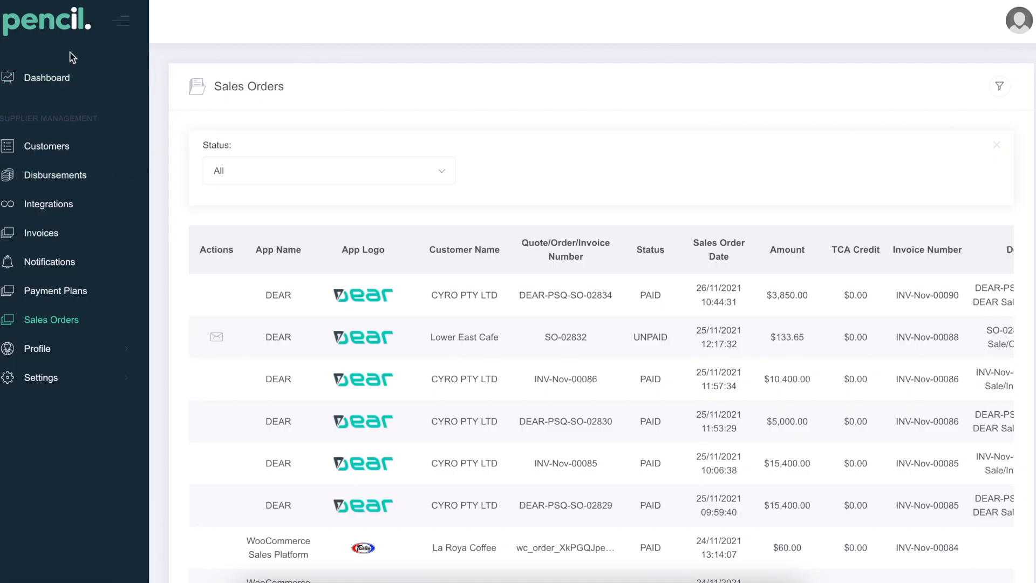
- Refresh the Pencil sales orders and send the deposit payment request for INV-Nov-00090 to the recipient's e-mail address
key("super+r")
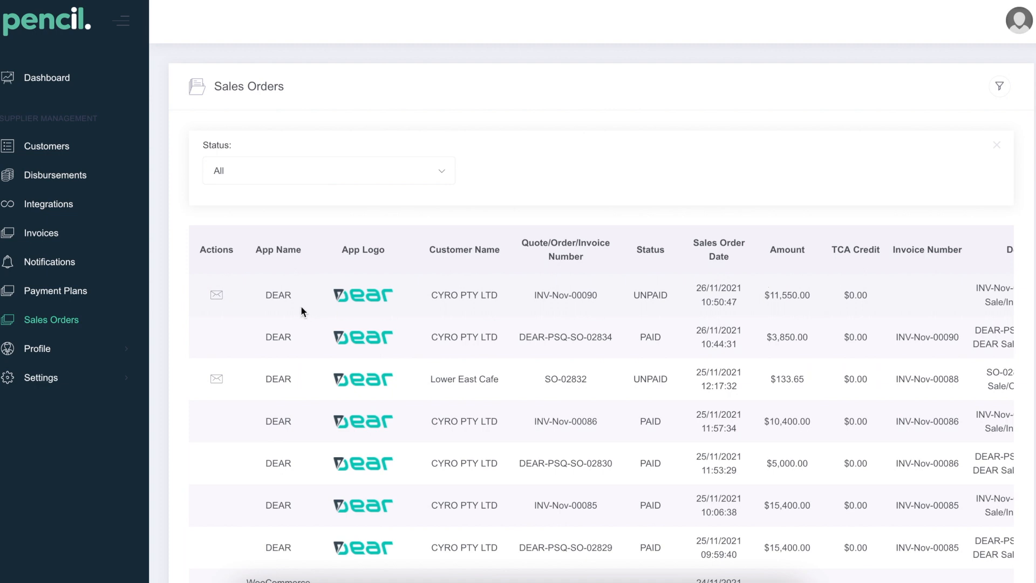
left_click(217, 296)
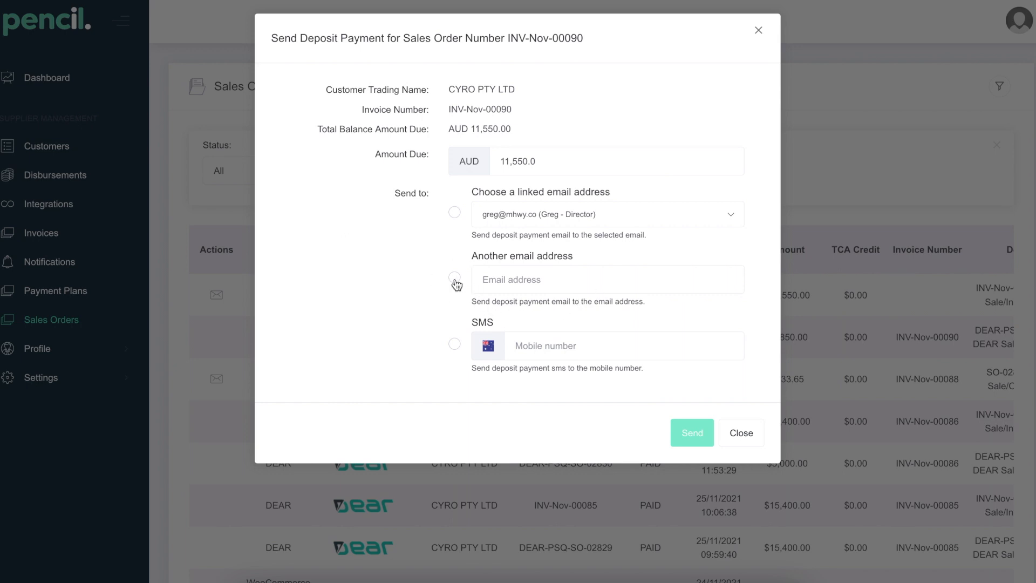
left_click(454, 278)
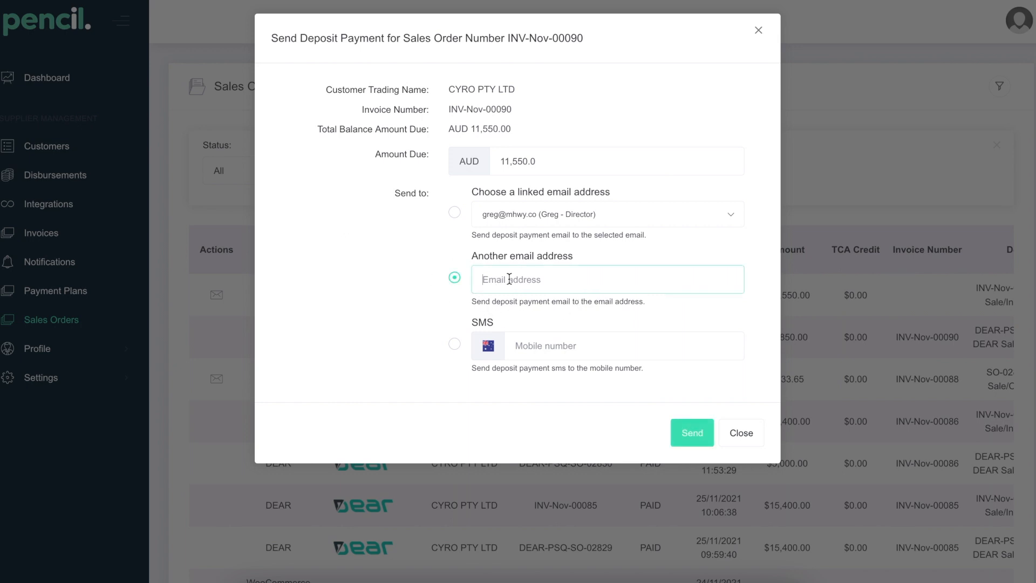
type("joa")
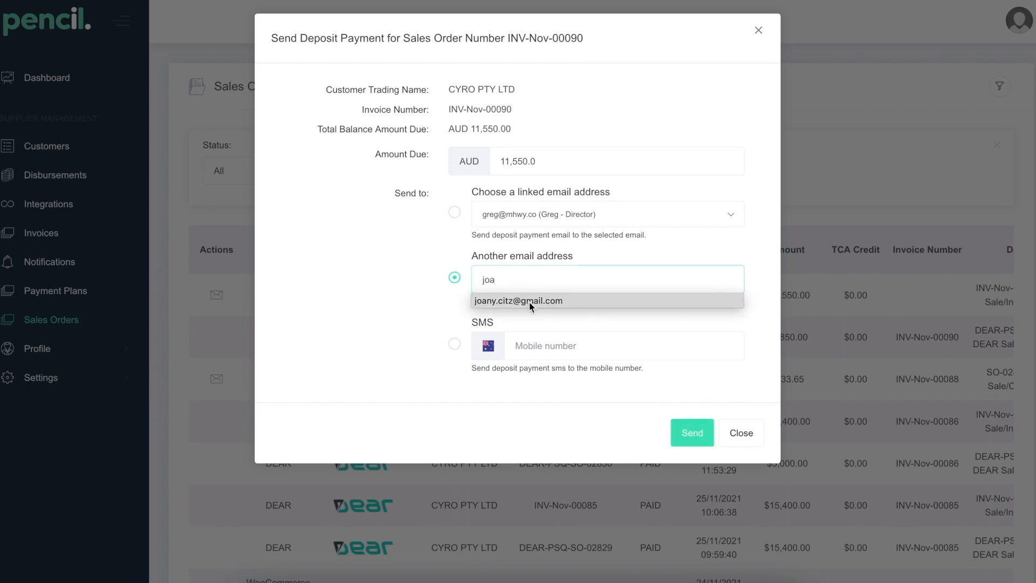
left_click(524, 300)
left_click(689, 432)
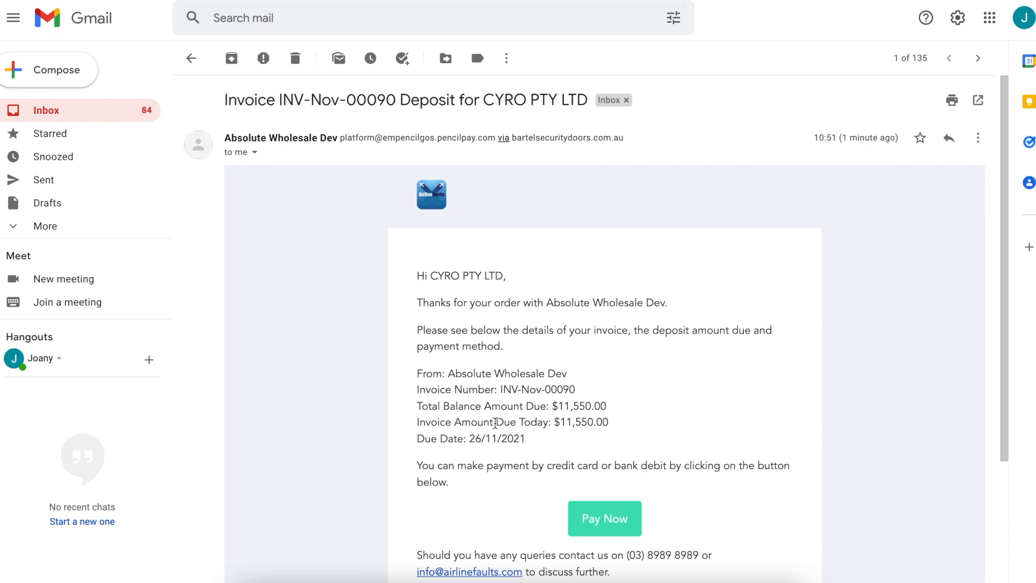
- In Gmail, open the Pay Now link in the INV-Nov-00090 deposit email
scroll(553, 418, "down", 1)
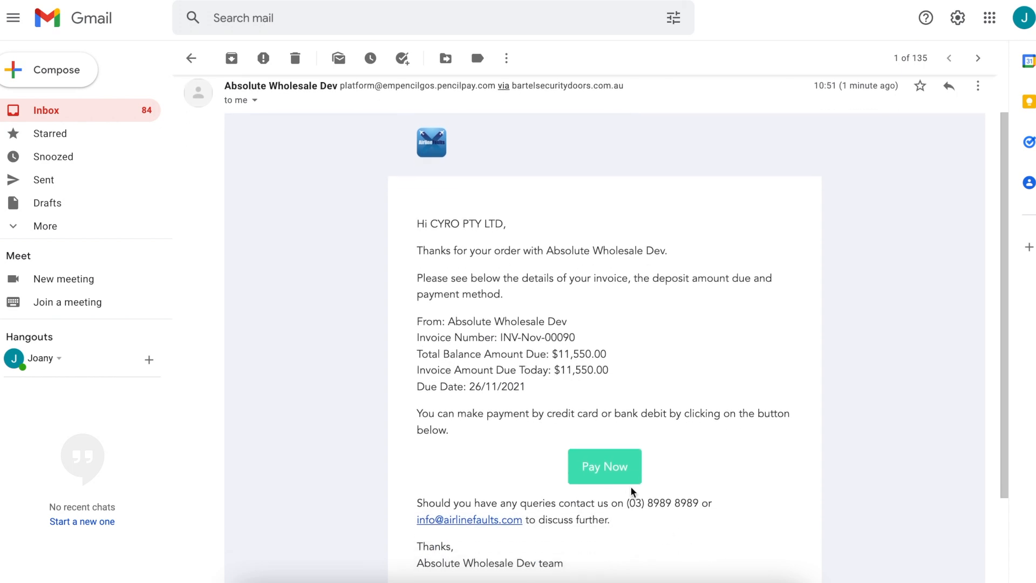
left_click(618, 467)
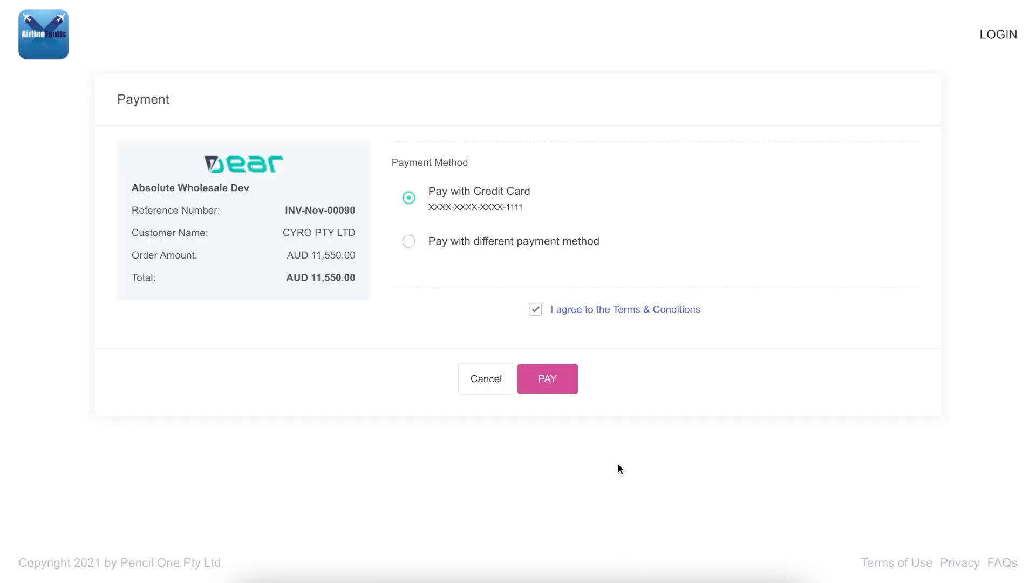
- Pay the INV-Nov-00090 deposit with the saved credit card and review the payments recorded on the sale's invoice in Dear
left_click(546, 378)
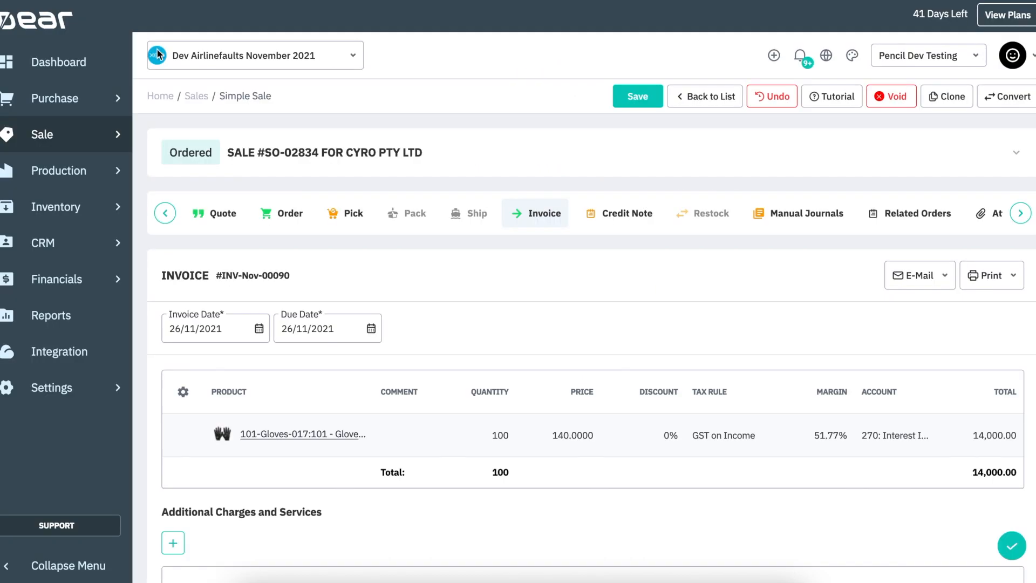
scroll(599, 351, "down", 3)
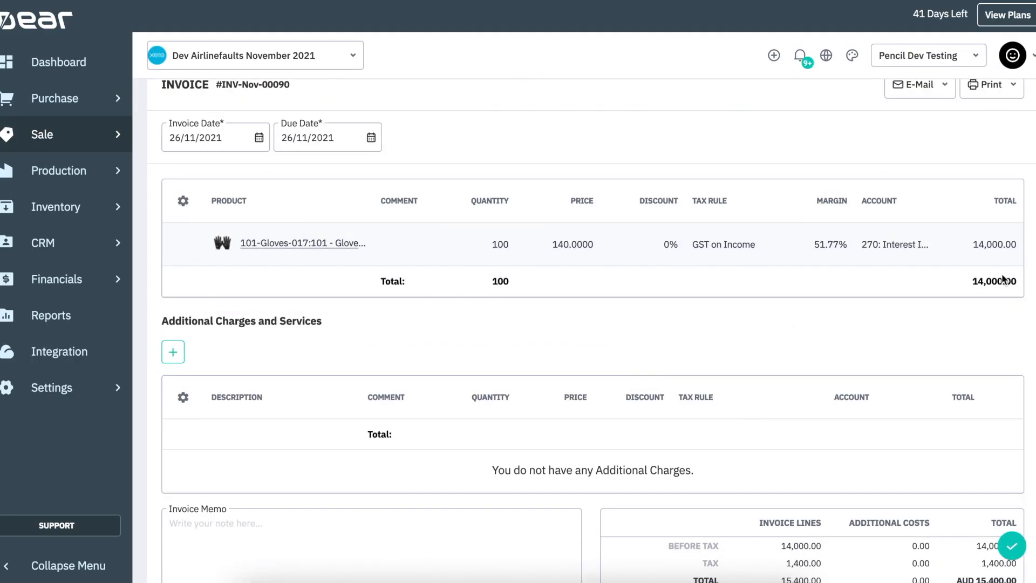
scroll(788, 332, "down", 6)
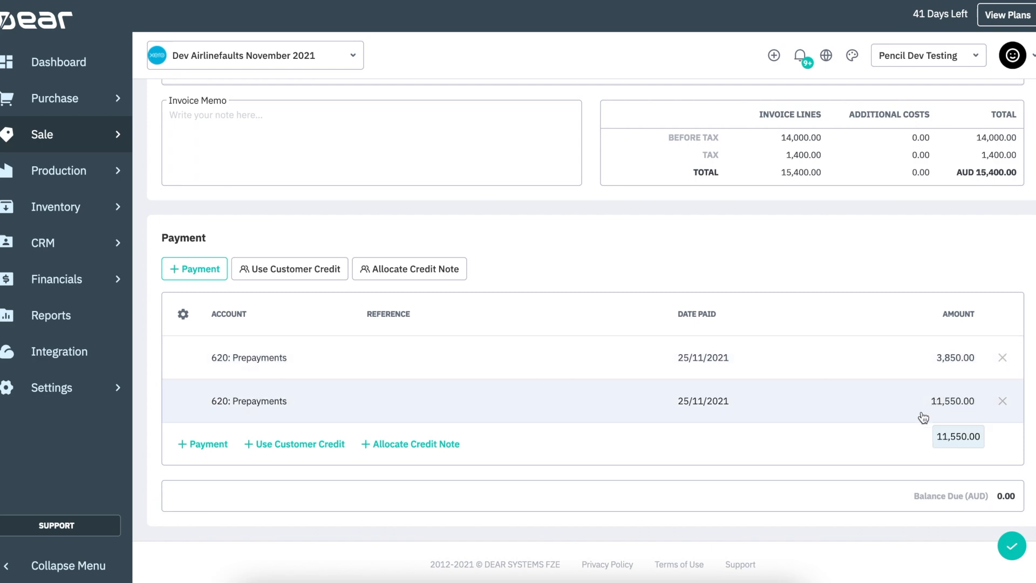
scroll(884, 410, "up", 7)
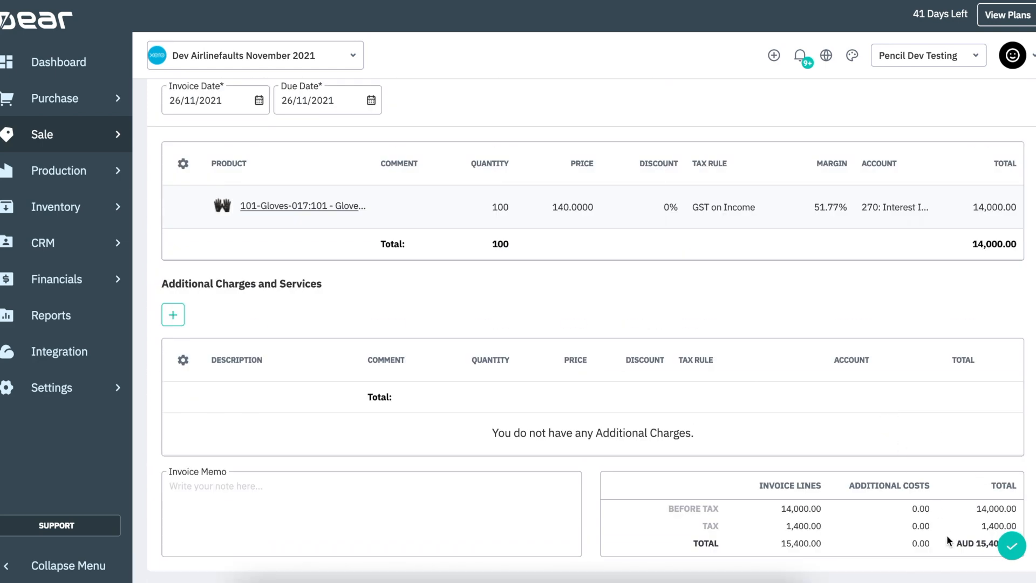
scroll(850, 410, "up", 3)
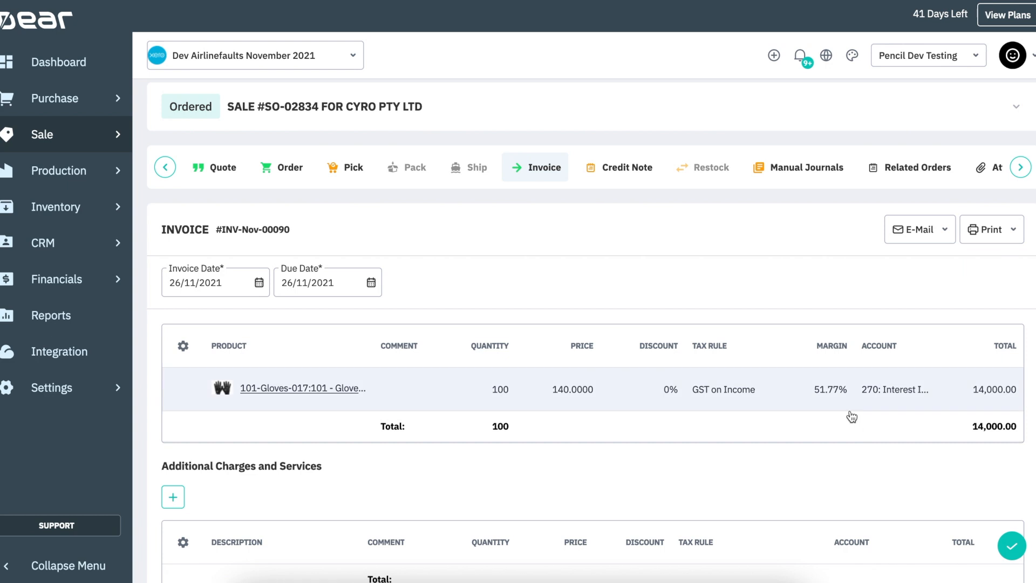
scroll(847, 413, "up", 1)
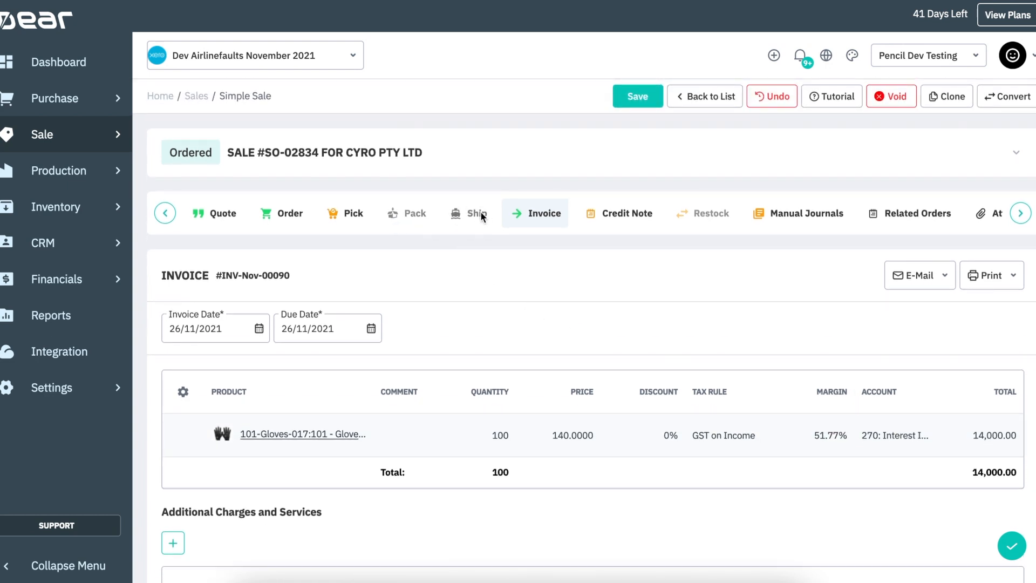
- Open the sale's Pick stage and try to authorise the pick
left_click(354, 213)
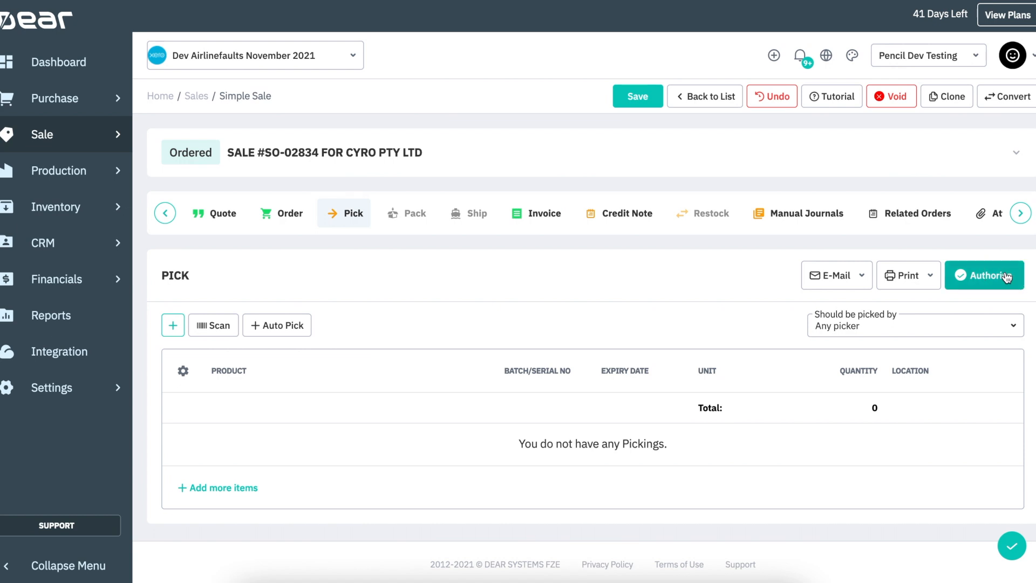
left_click(985, 274)
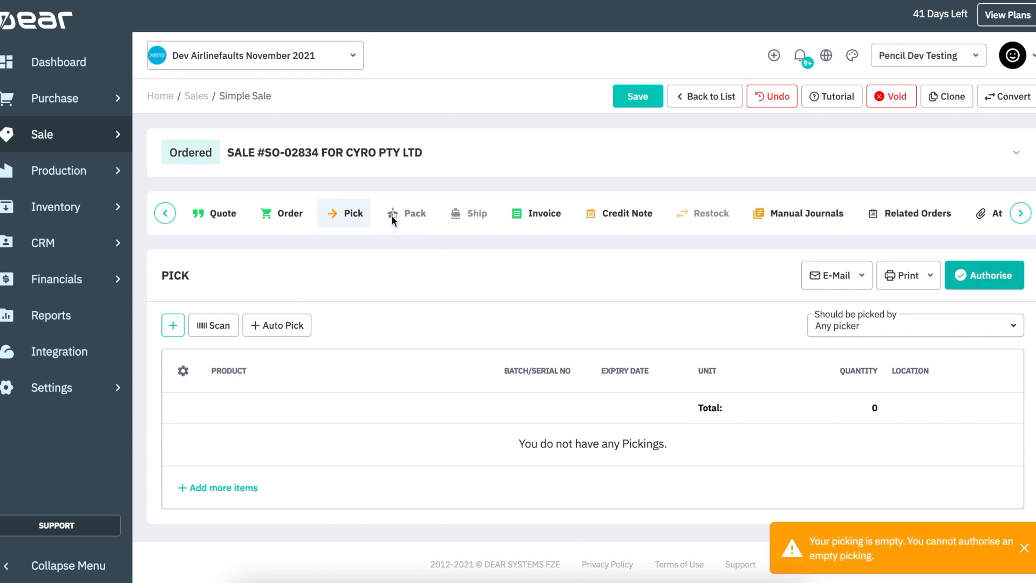